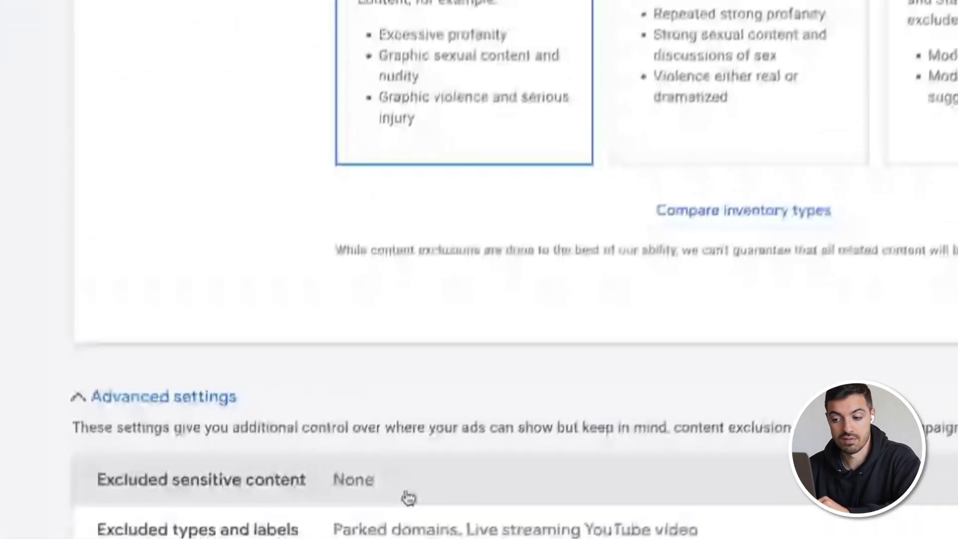
- Try excluding the sensitive content categories Tragedy and conflict, Sensitive social issues, and Profanity and rough language
left_click(486, 248)
left_click(366, 178)
left_click(365, 228)
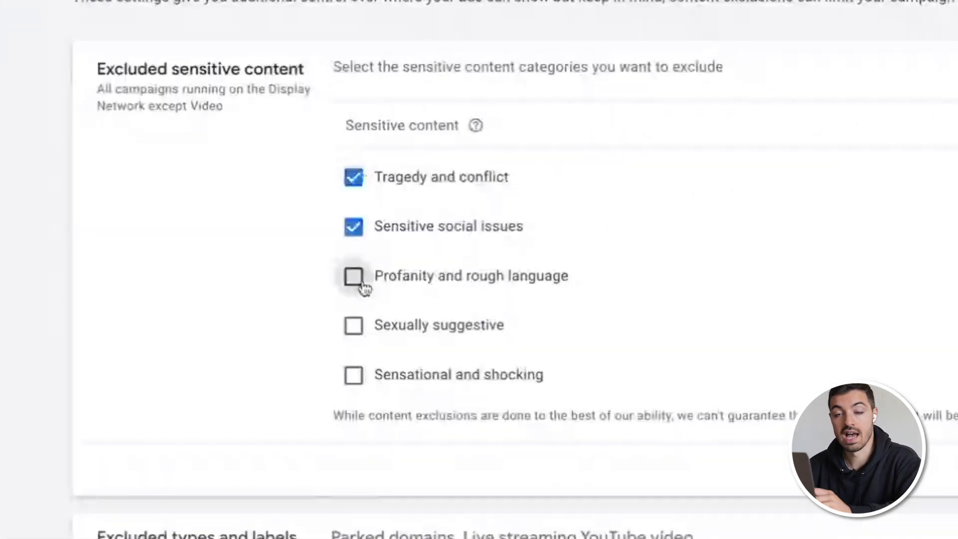
left_click(364, 287)
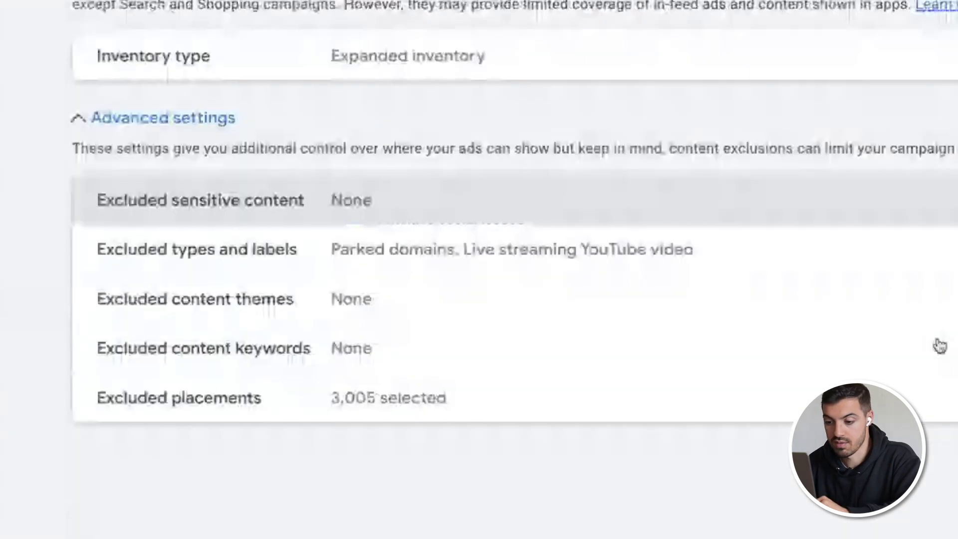
- Review the options for excluded types and labels and for excluded content themes in the advanced suitability settings
left_click(569, 251)
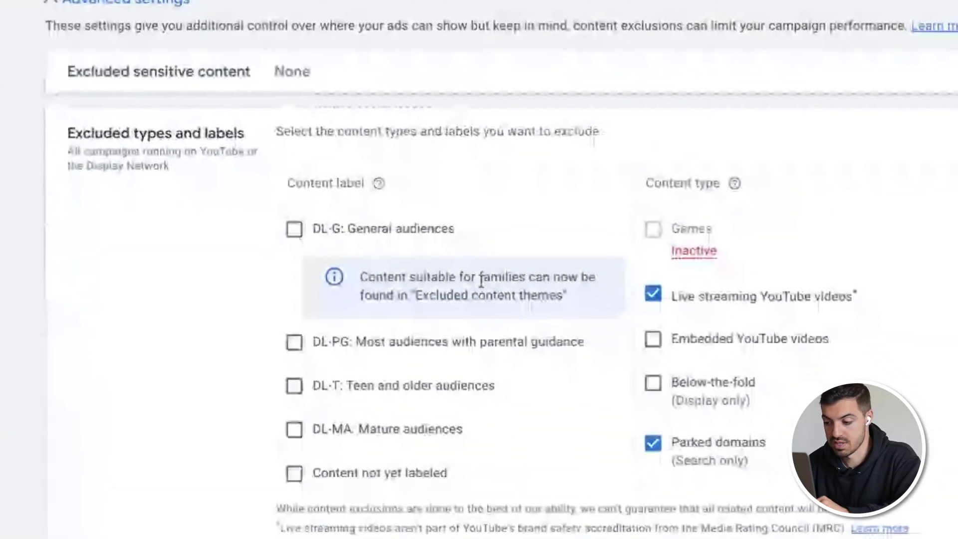
scroll(480, 280, "down", 1)
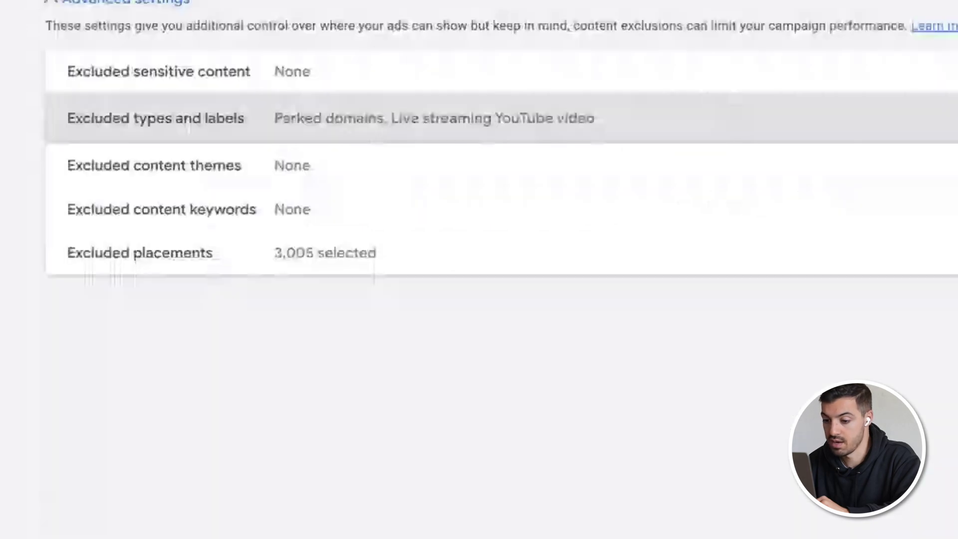
left_click(366, 163)
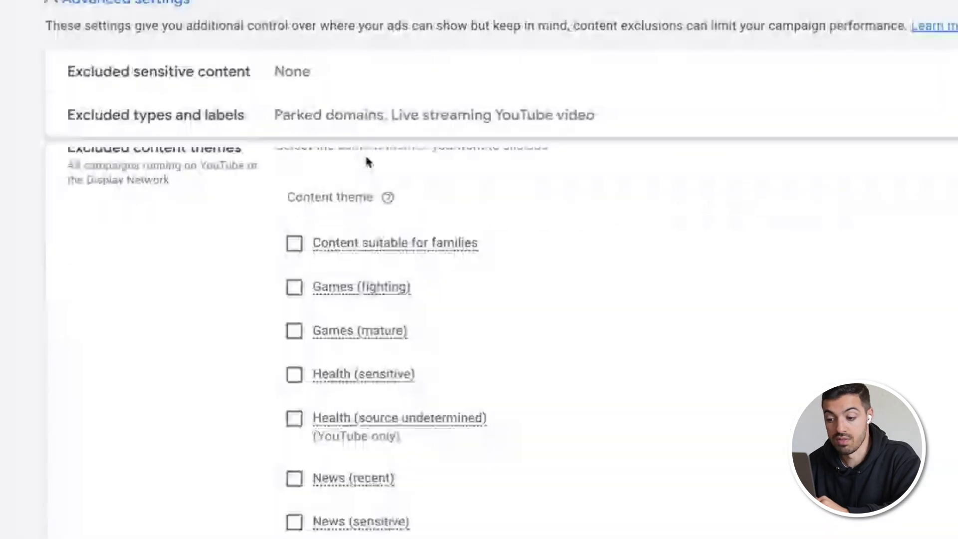
scroll(230, 316, "down", 5)
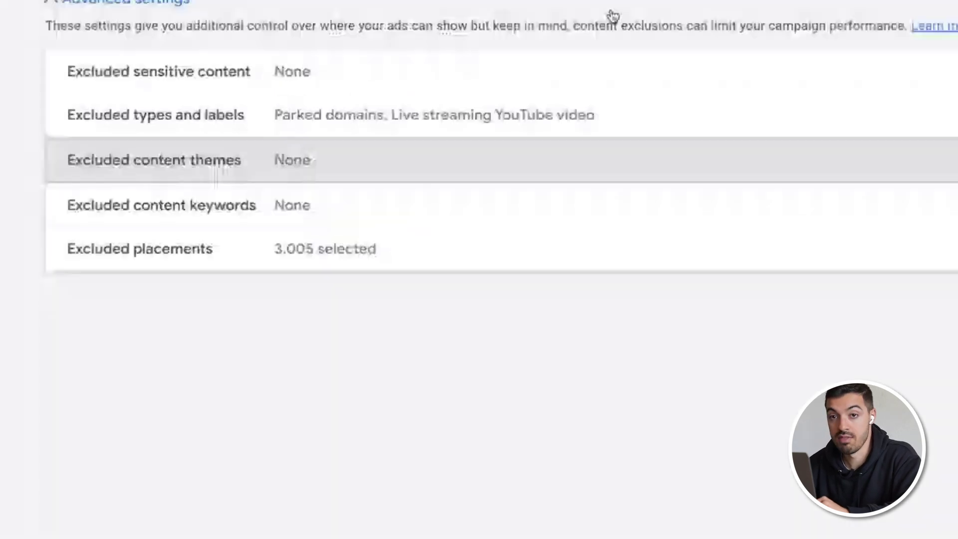
- Review the excluded content keywords and the list of excluded placements in the advanced suitability settings
left_click(292, 219)
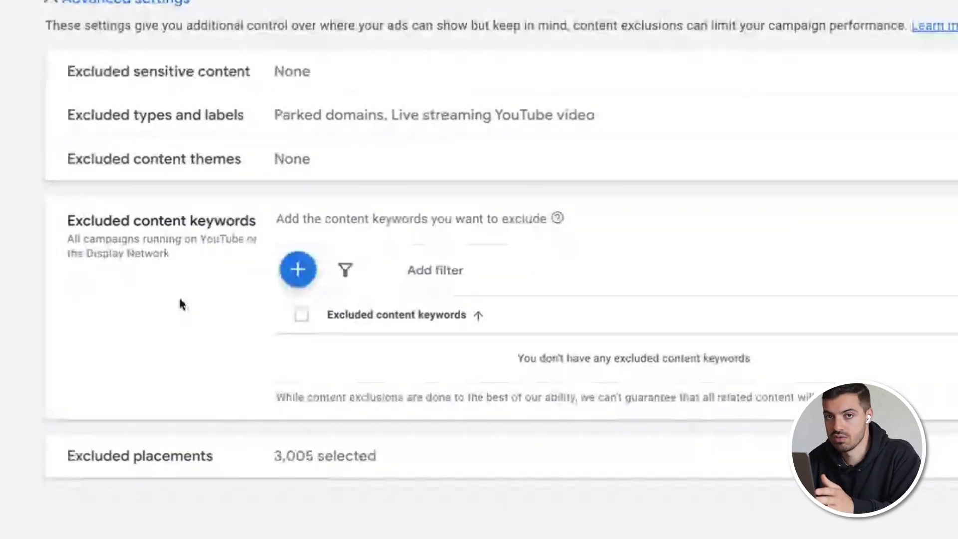
left_click(231, 456)
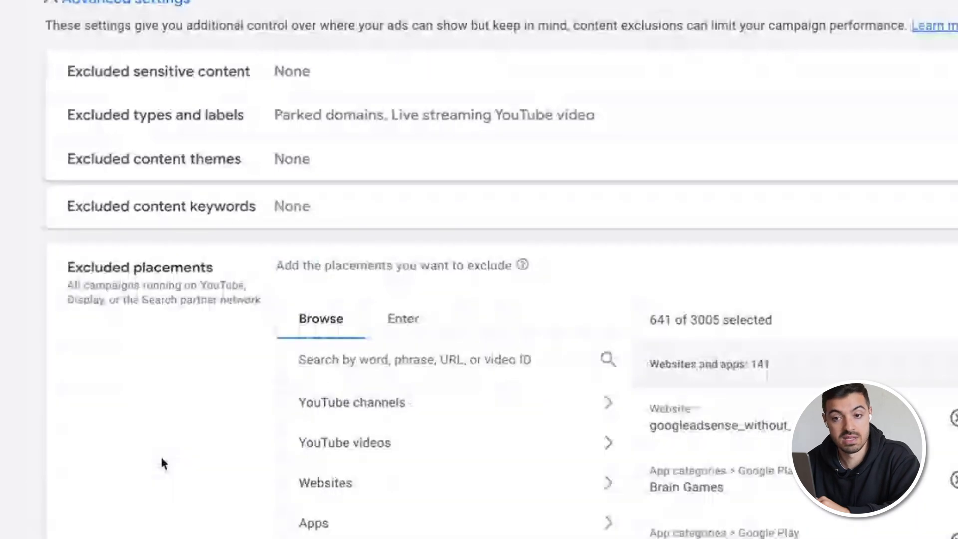
scroll(163, 464, "down", 3)
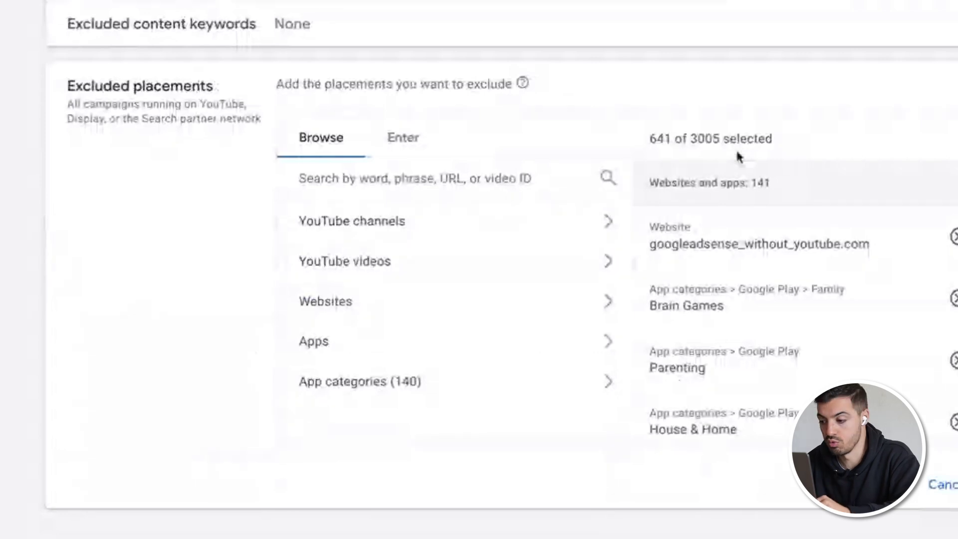
left_click(738, 105)
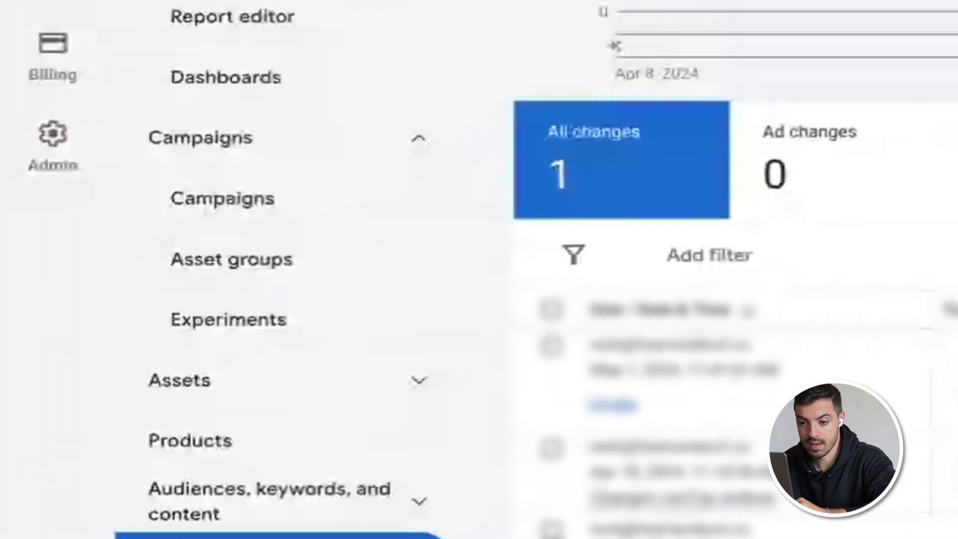
- Check the customer acquisition setting of the GA | PMax - All Products campaign and the goal's existing-customer audience segments
left_click(272, 186)
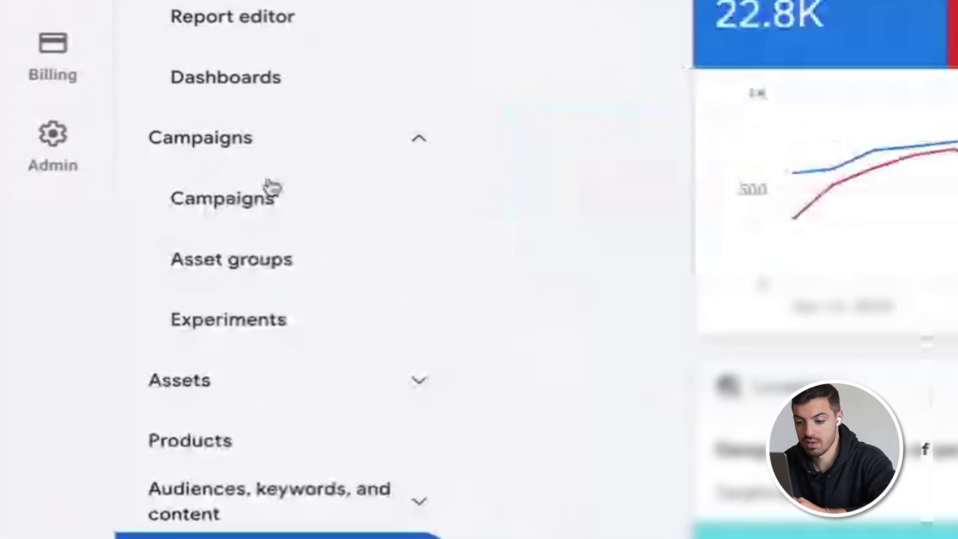
left_click(272, 186)
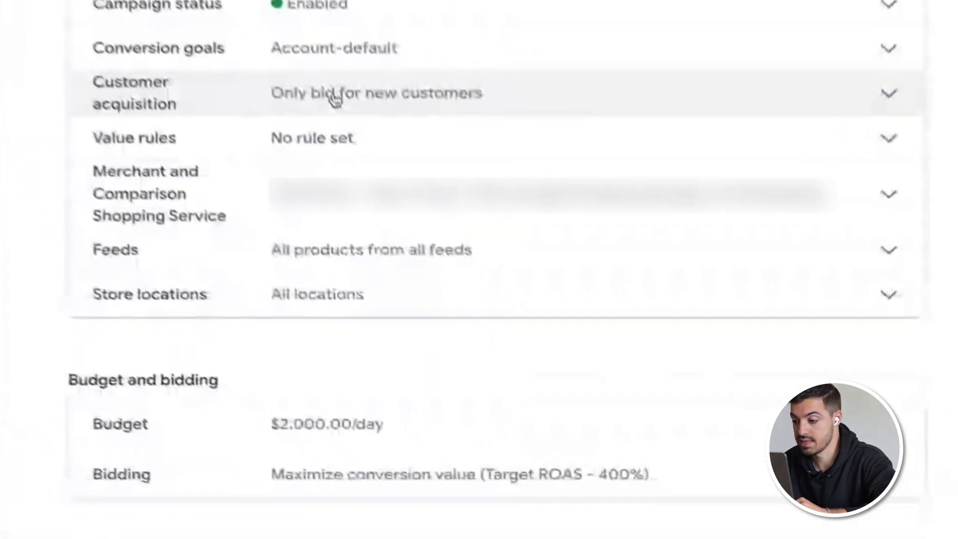
left_click(424, 264)
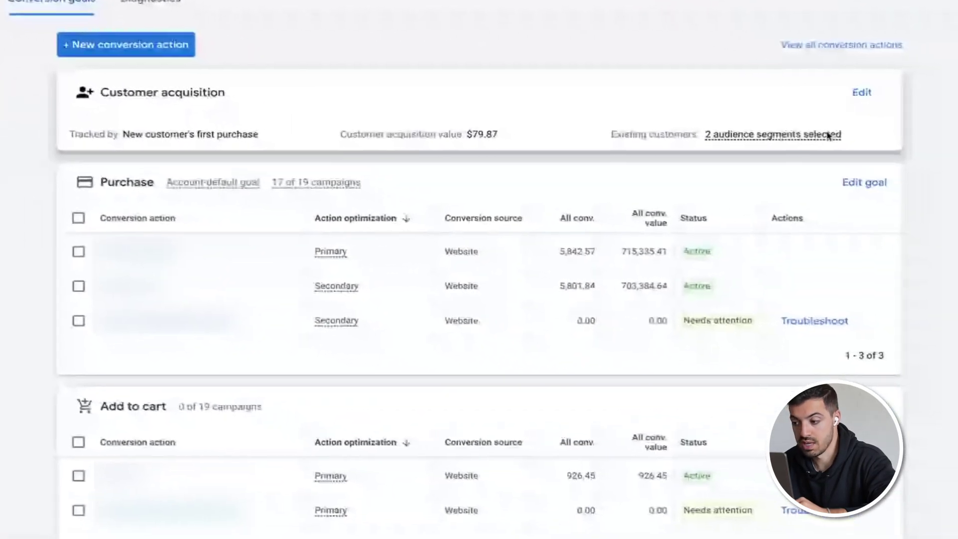
mouse_move(772, 140)
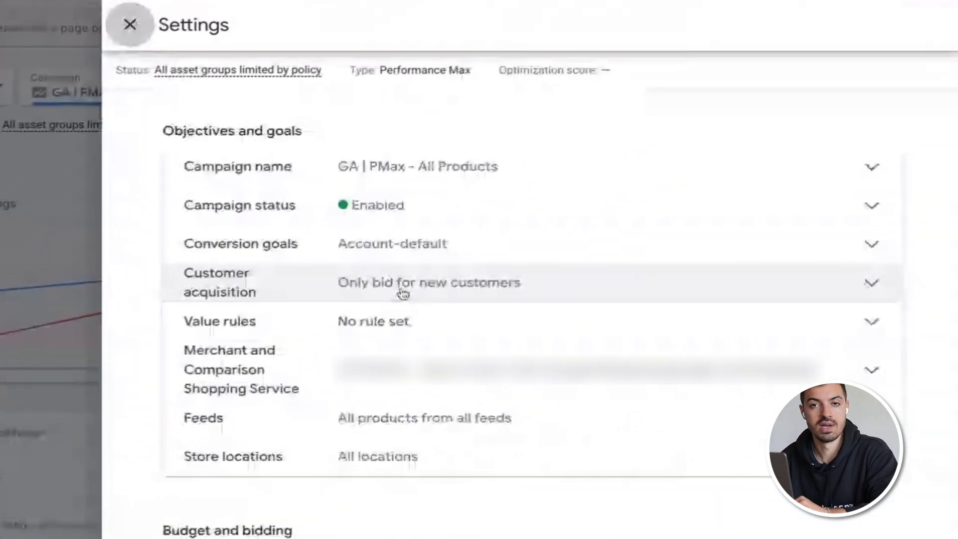
left_click(130, 25)
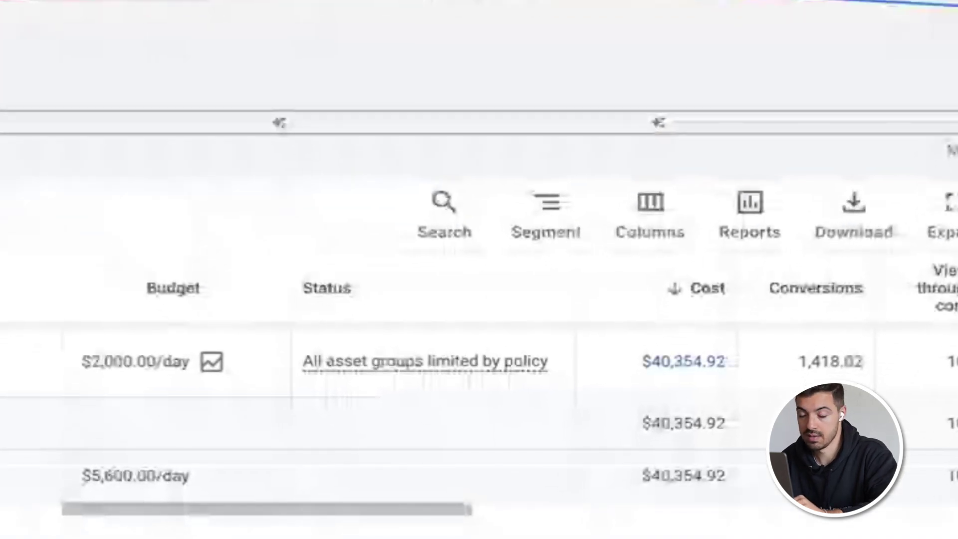
- Segment the campaigns table by the New vs. returning customers conversion segment
left_click(528, 234)
mouse_move(368, 167)
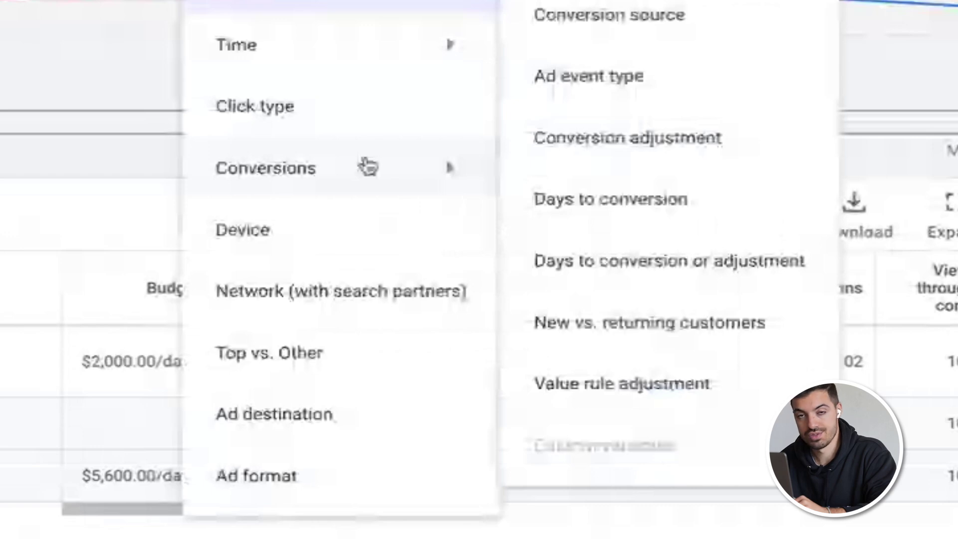
left_click(671, 338)
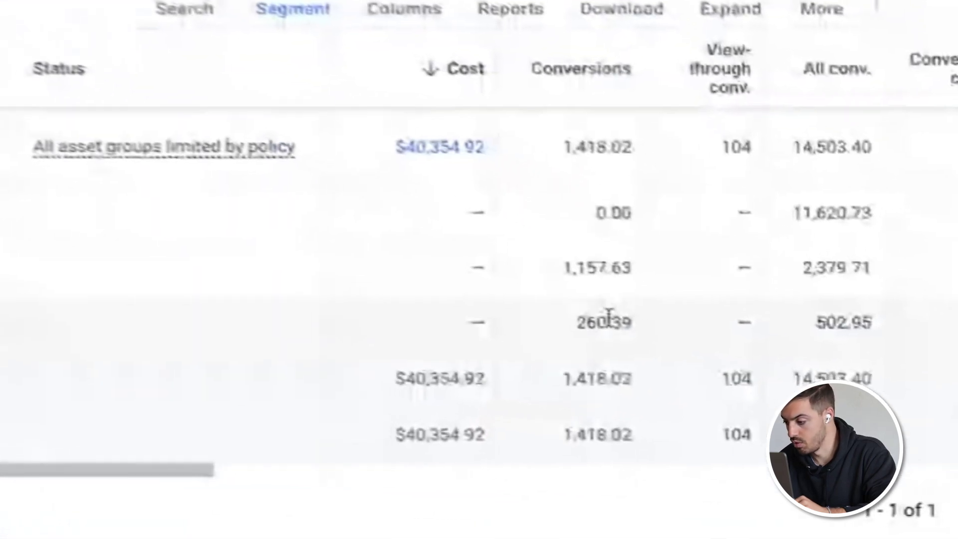
- Compare new and returning customer figures in the segmented campaign table and in the store's channel performance report
double_click(919, 410)
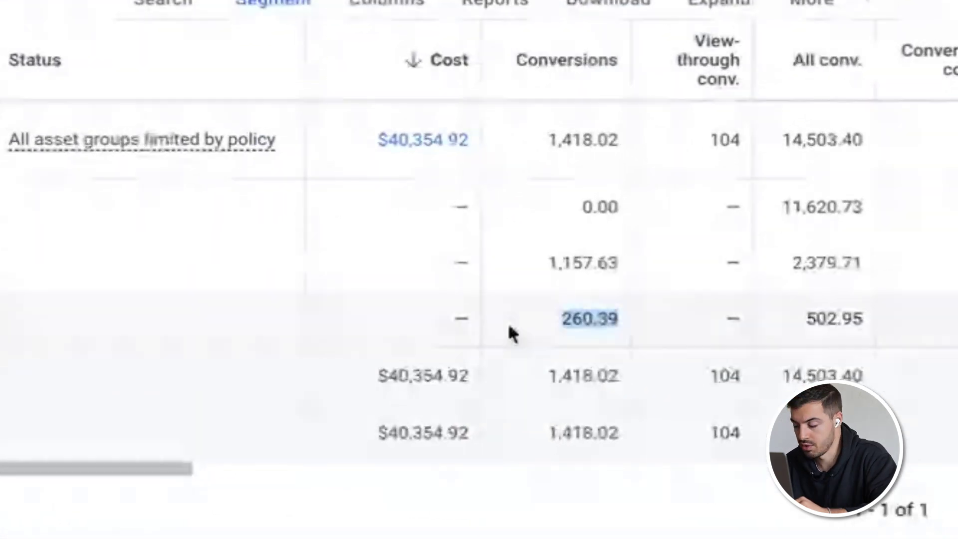
scroll(509, 331, "right", 5)
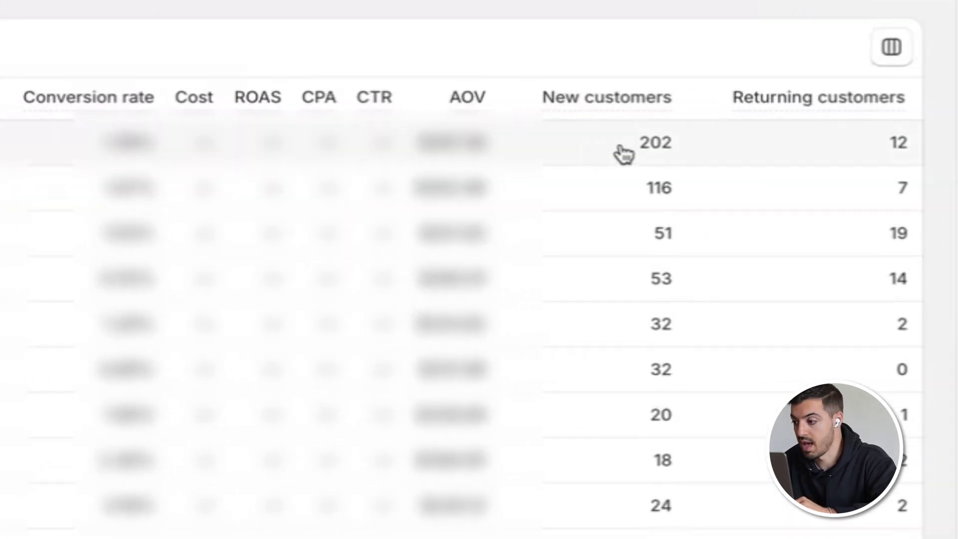
left_click_drag(620, 150, 926, 145)
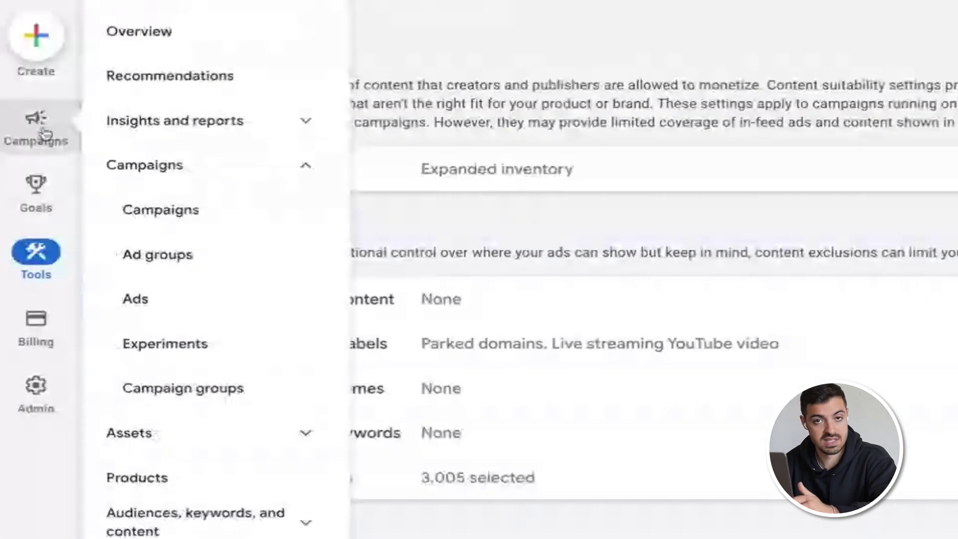
- Open the settings of the first Performance Max campaign in the campaigns list and review its customer acquisition options
left_click(45, 132)
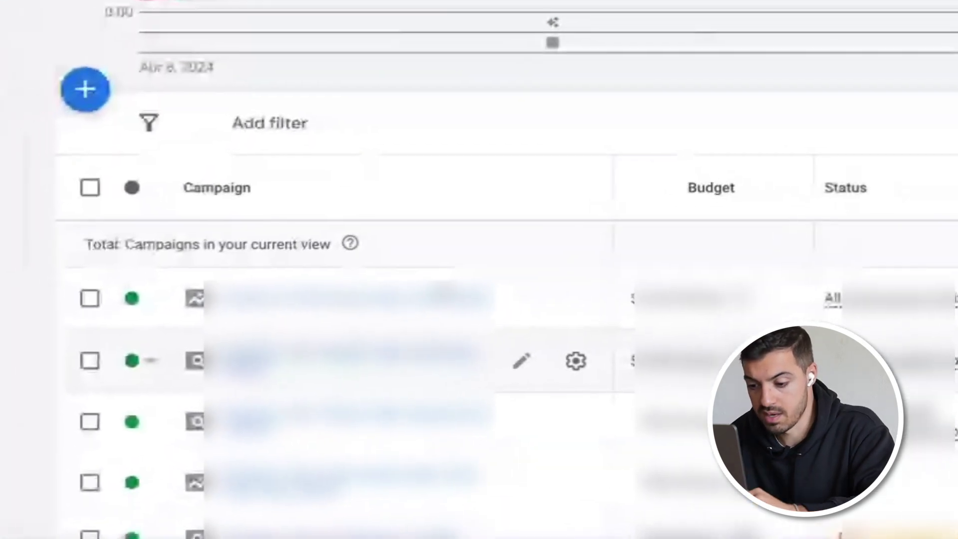
left_click(577, 300)
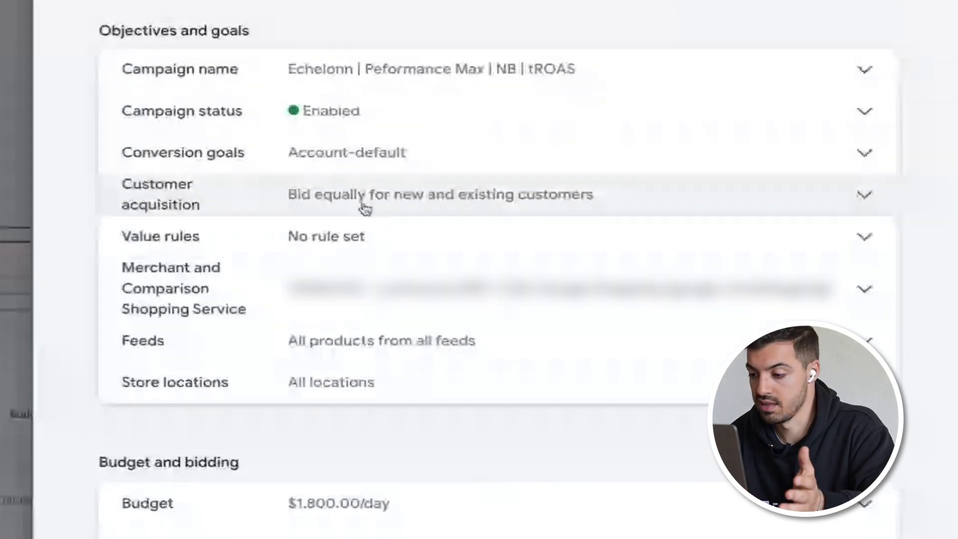
left_click(365, 209)
left_click(860, 214)
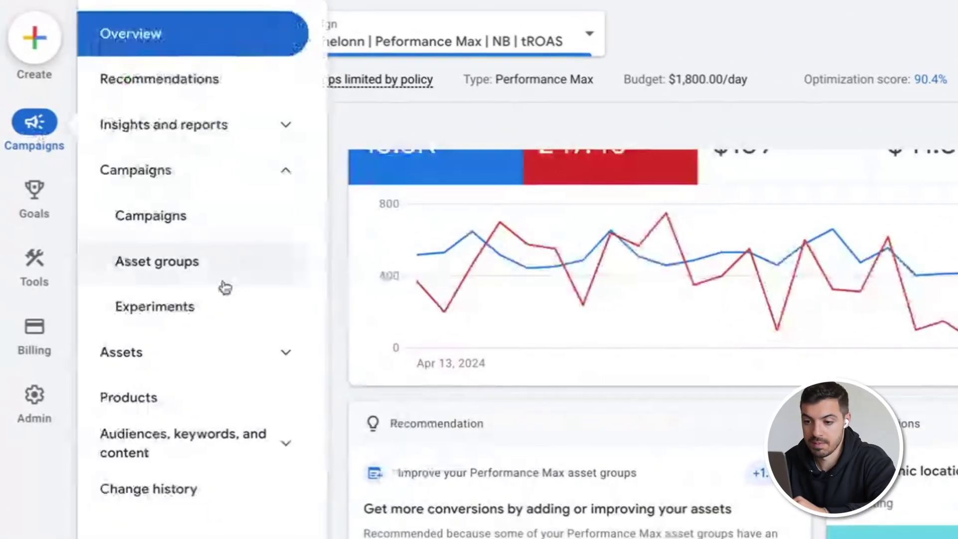
- Show the Performance Max campaign's asset groups as a summary and open the details of one asset group
left_click(221, 285)
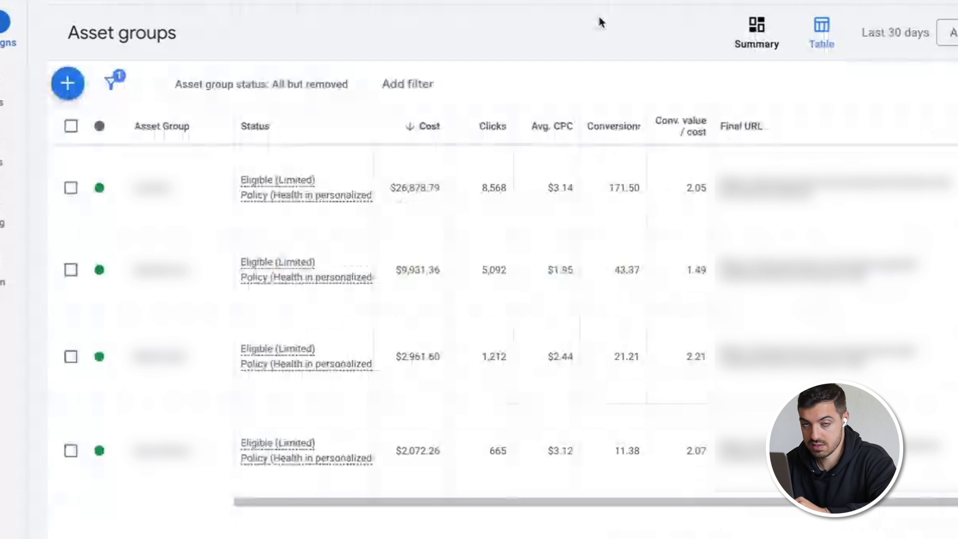
left_click(756, 30)
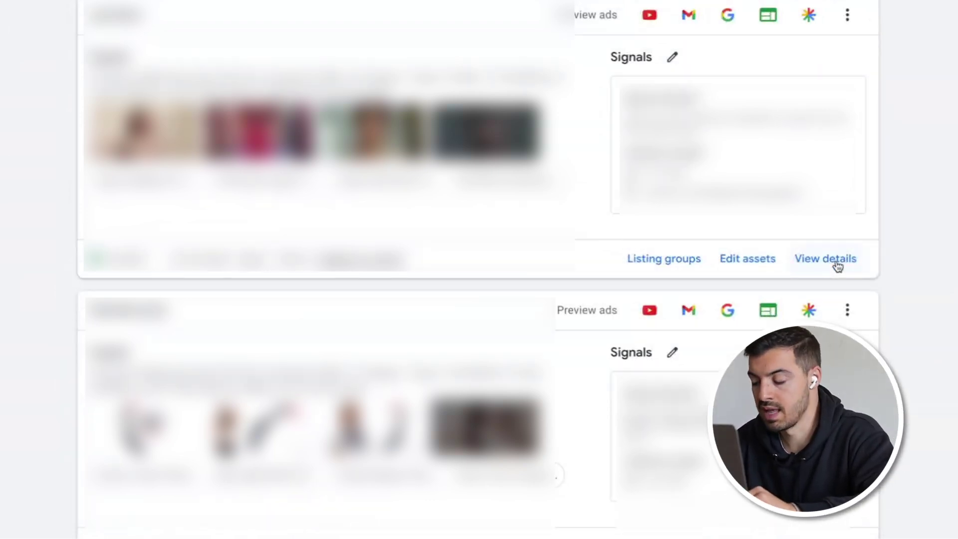
left_click(837, 264)
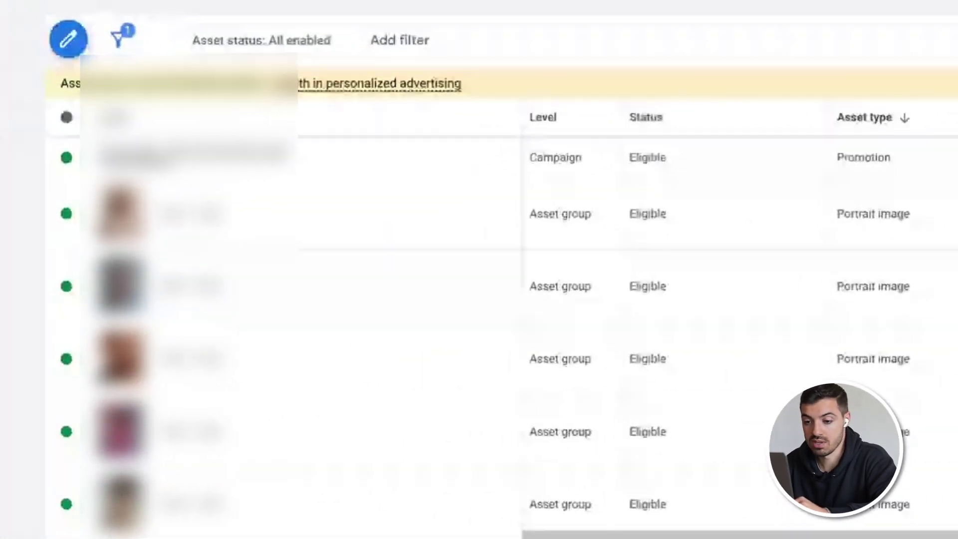
- Examine the asset group's full asset list, including each asset's level, status and asset type
scroll(853, 216, "down", 2)
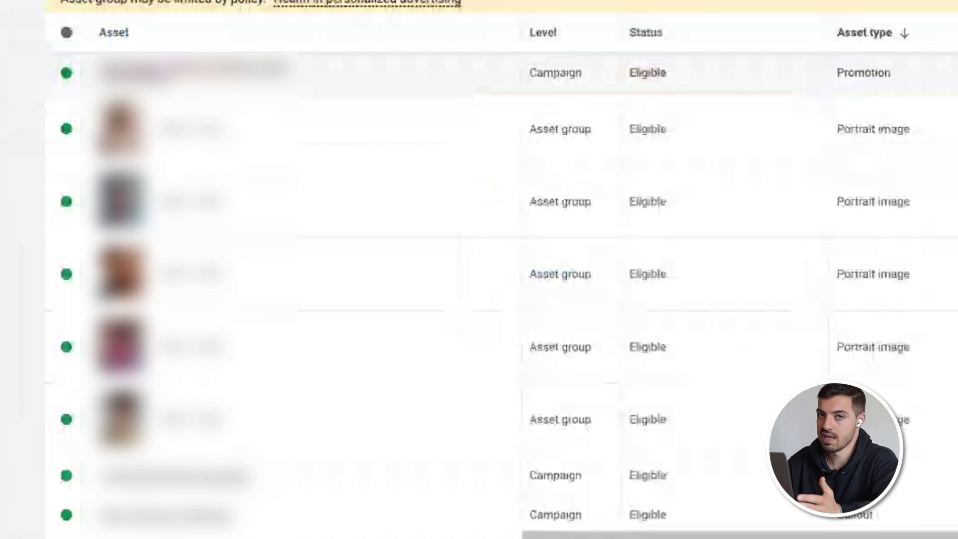
scroll(479, 279, "down", 15)
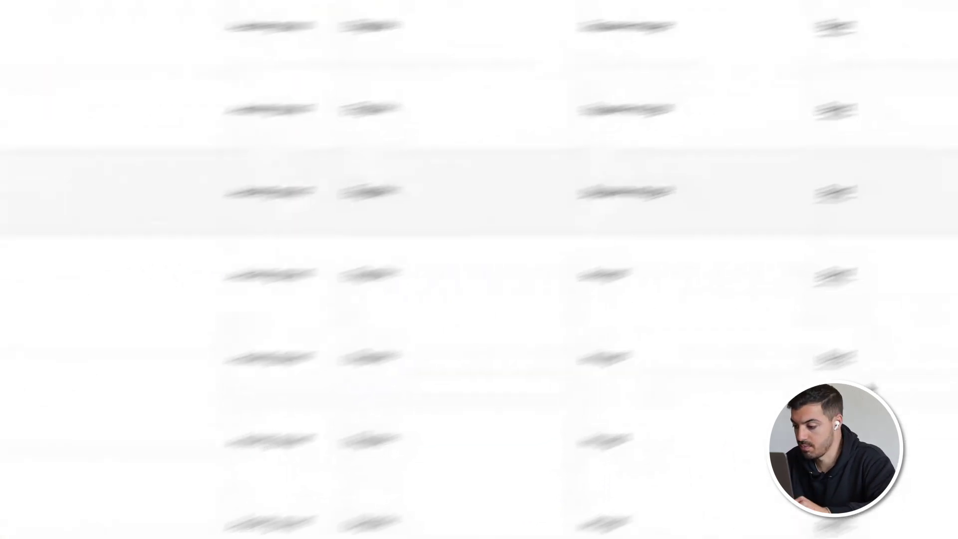
scroll(479, 280, "down", 10)
scroll(416, 337, "down", 2)
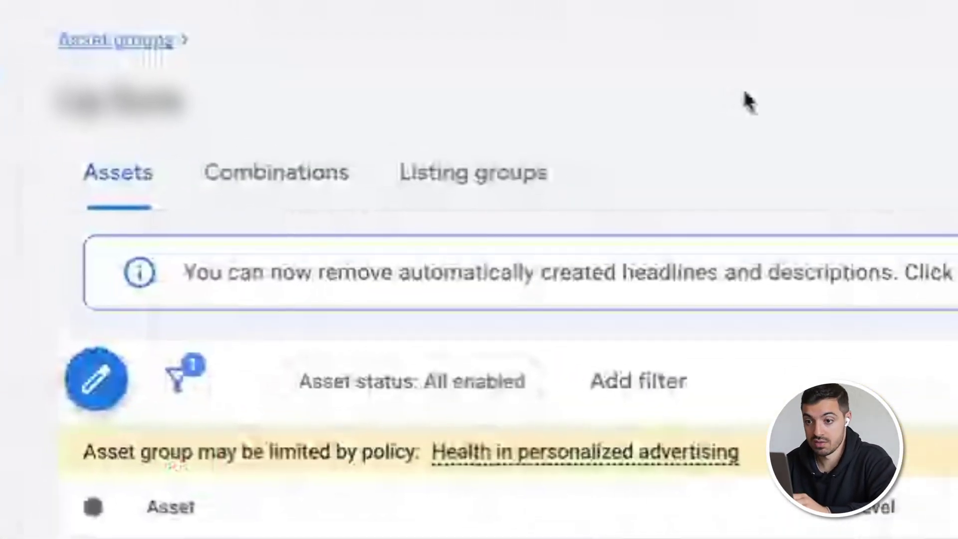
- Review the asset group's top combinations and the listing groups under All products
left_click(321, 167)
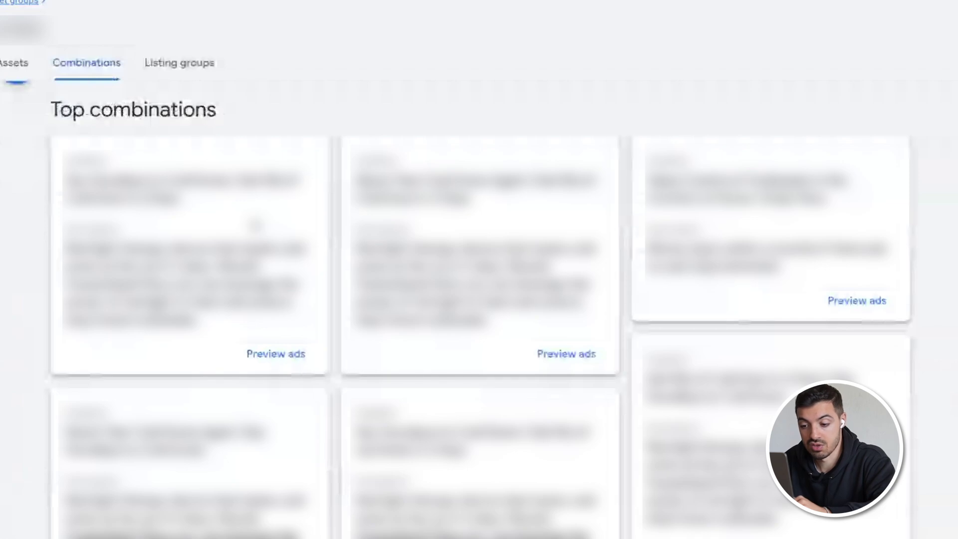
scroll(255, 226, "down", 5)
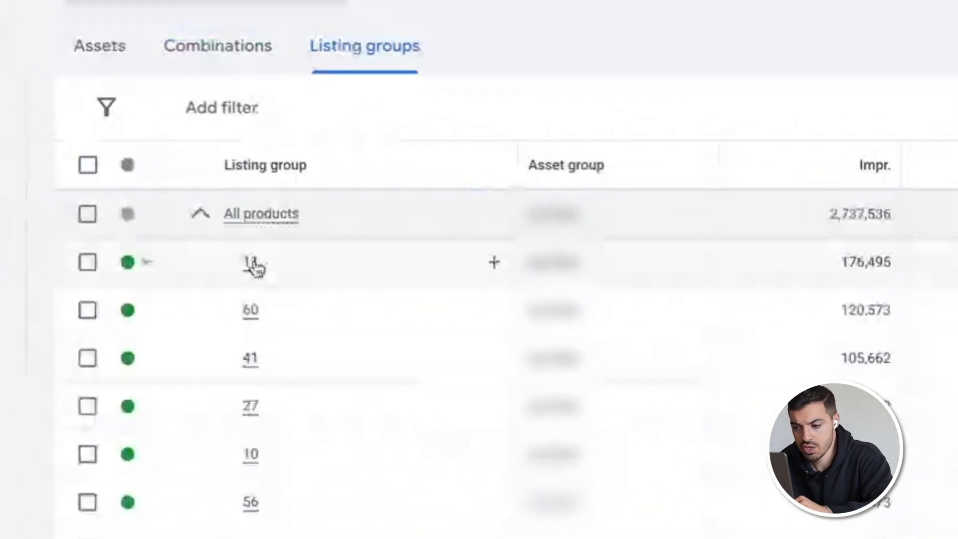
mouse_move(254, 264)
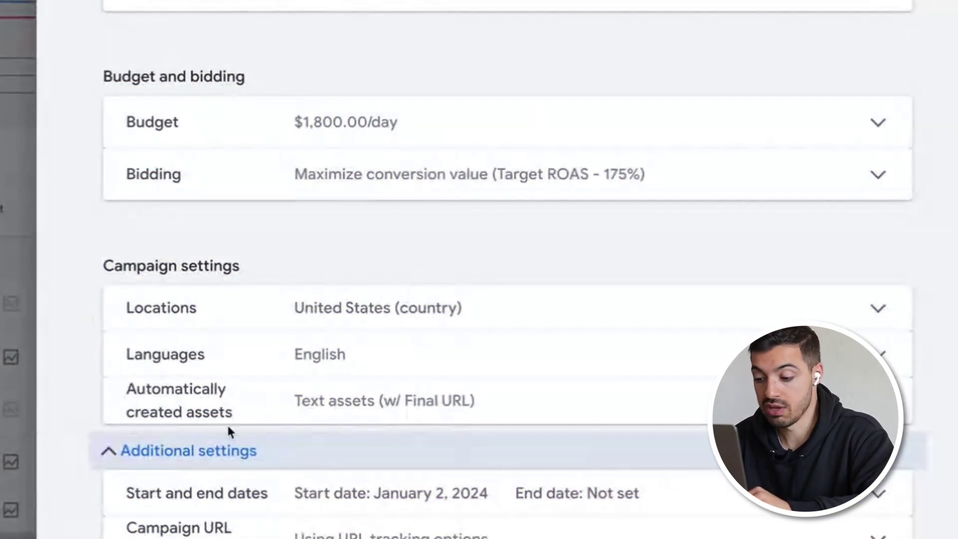
- Review the Performance Max campaign's additional settings and its automatically created assets options
scroll(65, 342, "down", 2)
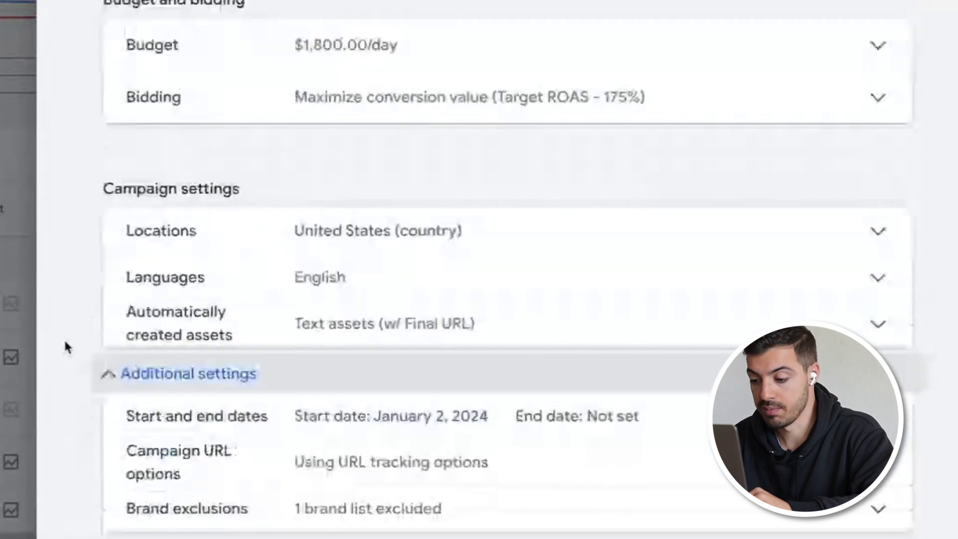
left_click(268, 329)
scroll(209, 444, "down", 8)
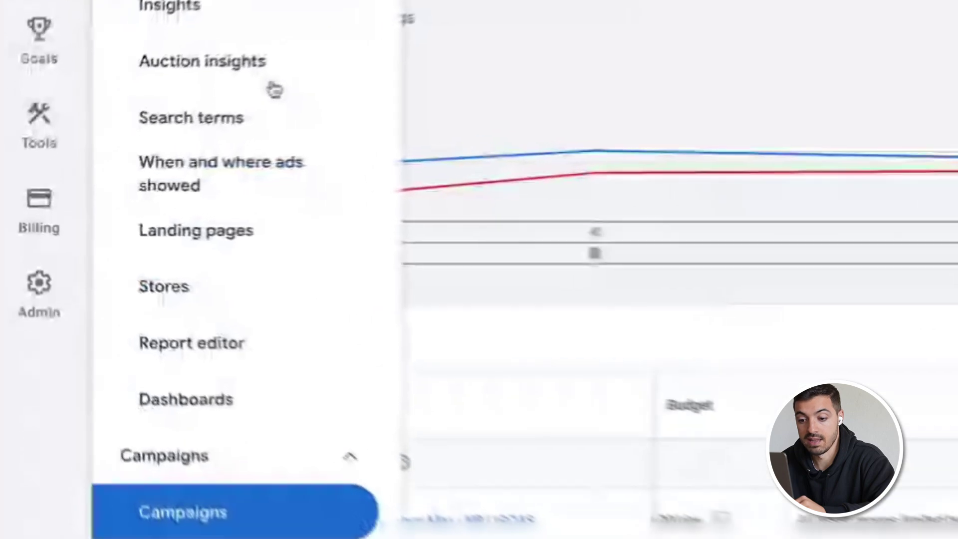
- Open the landing pages report for the Performance Max campaign and examine its landing page table and totals
left_click(274, 251)
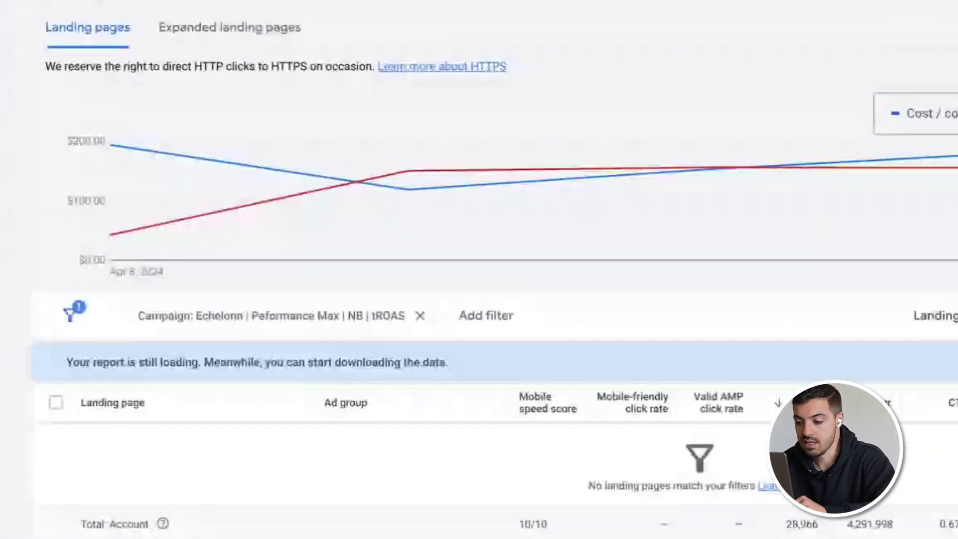
scroll(479, 269, "down", 5)
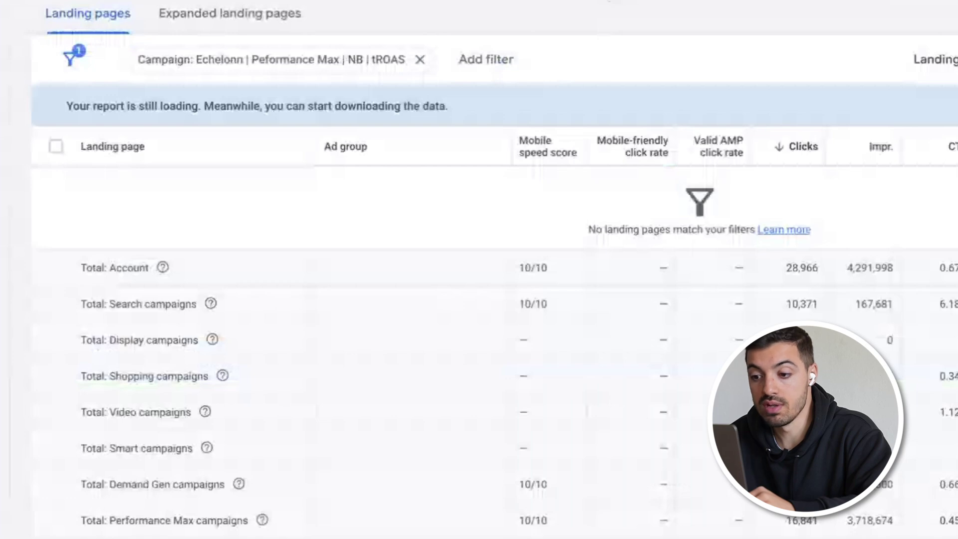
scroll(652, 69, "up", 2)
scroll(652, 69, "up", 3)
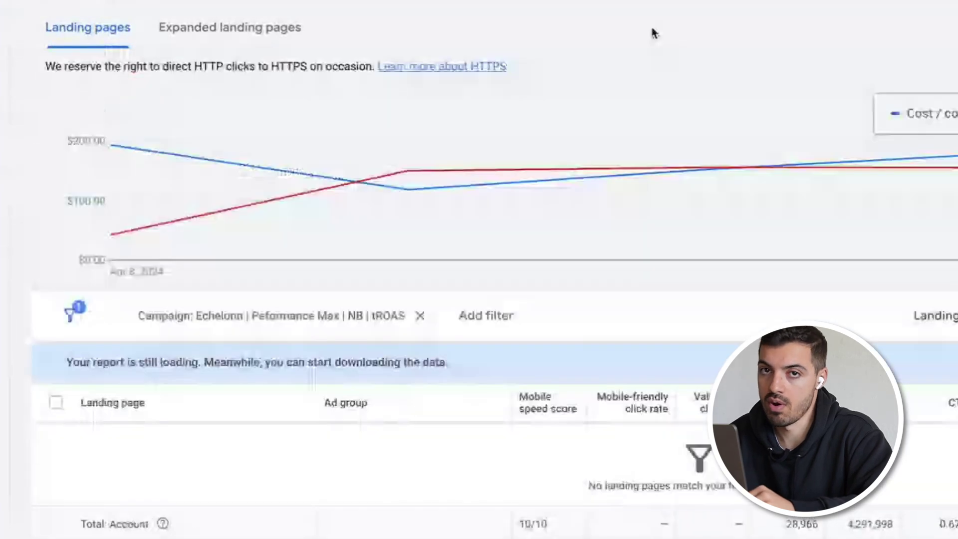